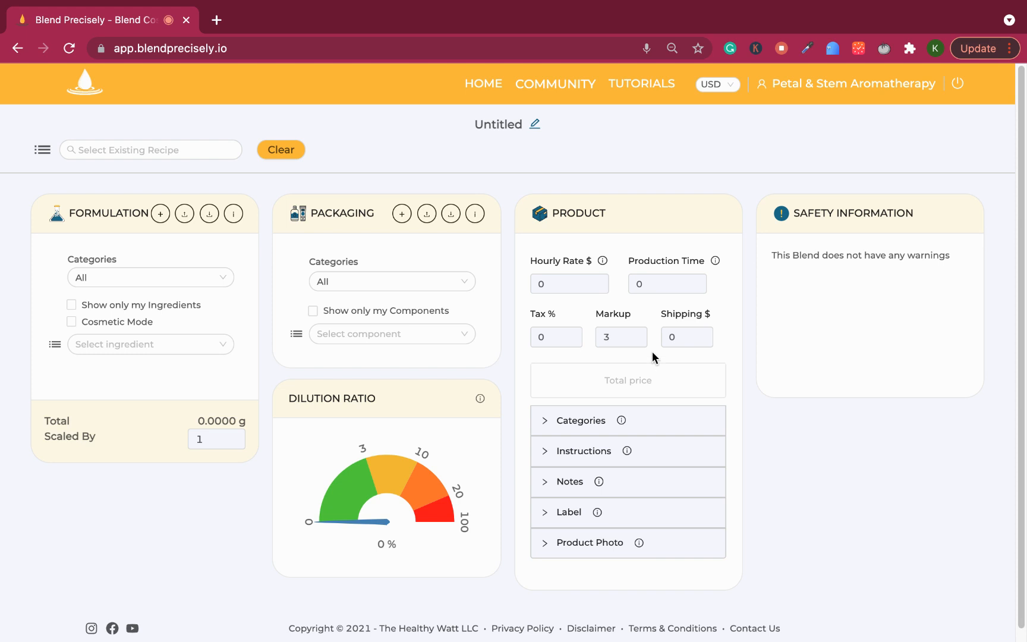
# Step: Set the default hourly rate to 15 in the account preferences and save them
pyautogui.click(542, 290)
pyautogui.click(675, 286)
pyautogui.moveTo(820, 87)
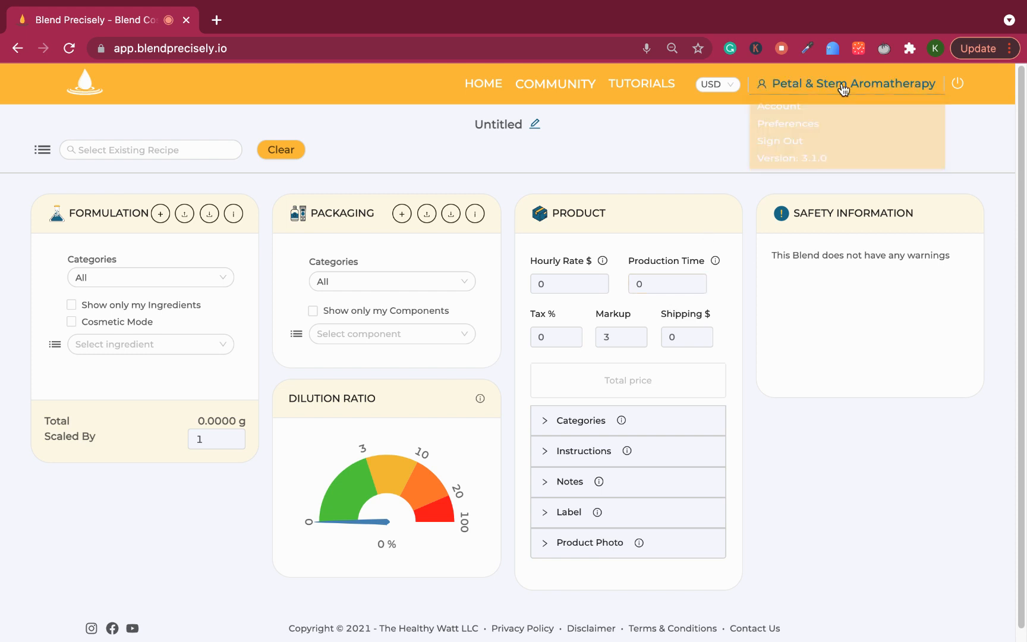
pyautogui.click(805, 128)
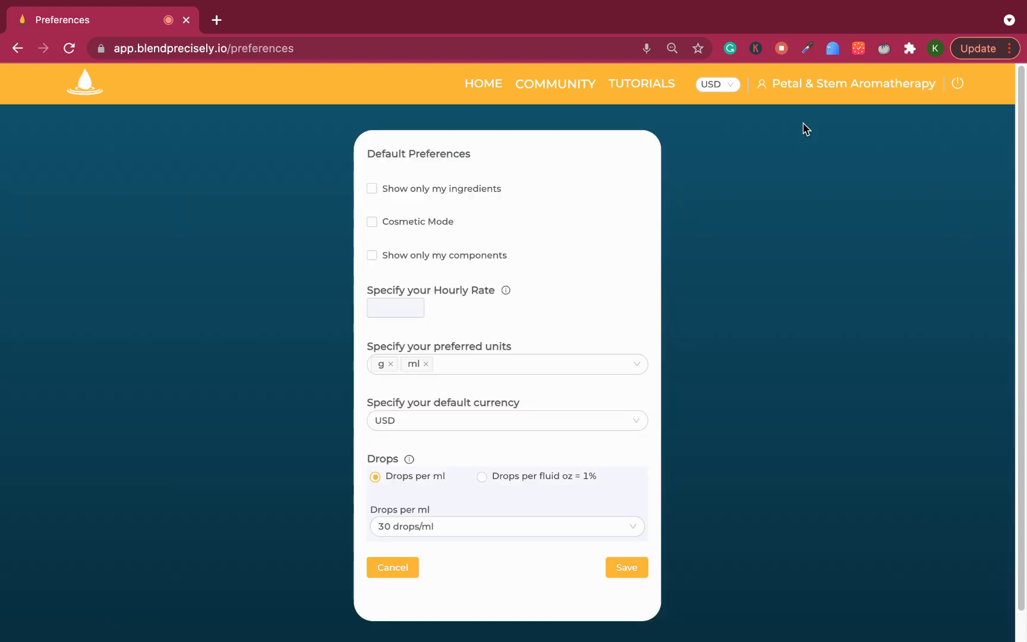
pyautogui.click(393, 306)
pyautogui.write('15')
pyautogui.click(625, 571)
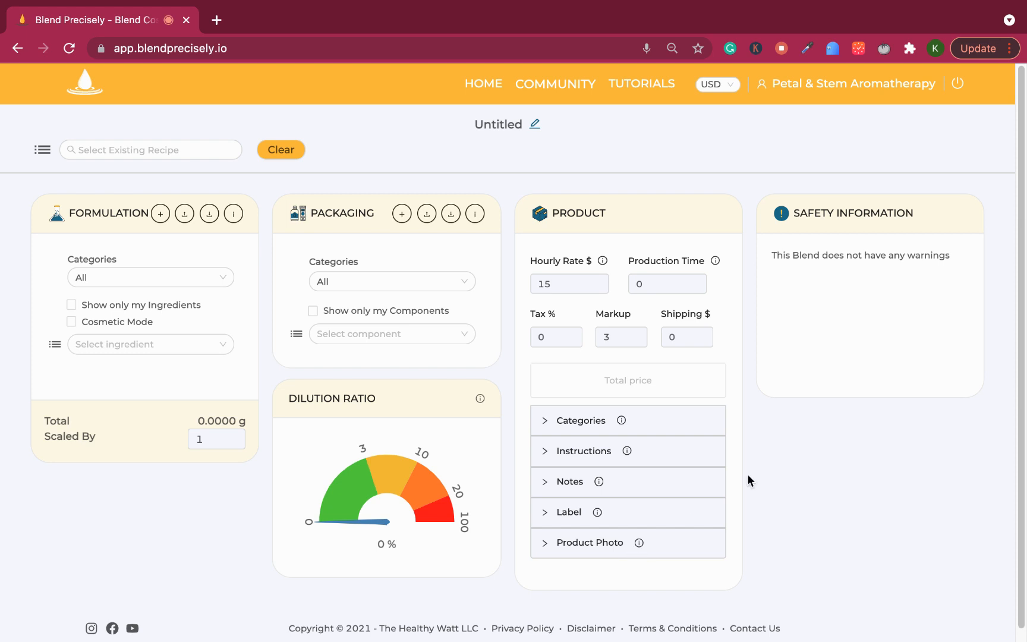
# Step: Reload the page, review the hourly rate in the default preferences and save them again
pyautogui.click(531, 287)
pyautogui.click(601, 290)
pyautogui.click(602, 289)
pyautogui.click(802, 426)
pyautogui.moveTo(820, 82)
pyautogui.click(72, 52)
pyautogui.moveTo(902, 74)
pyautogui.click(788, 127)
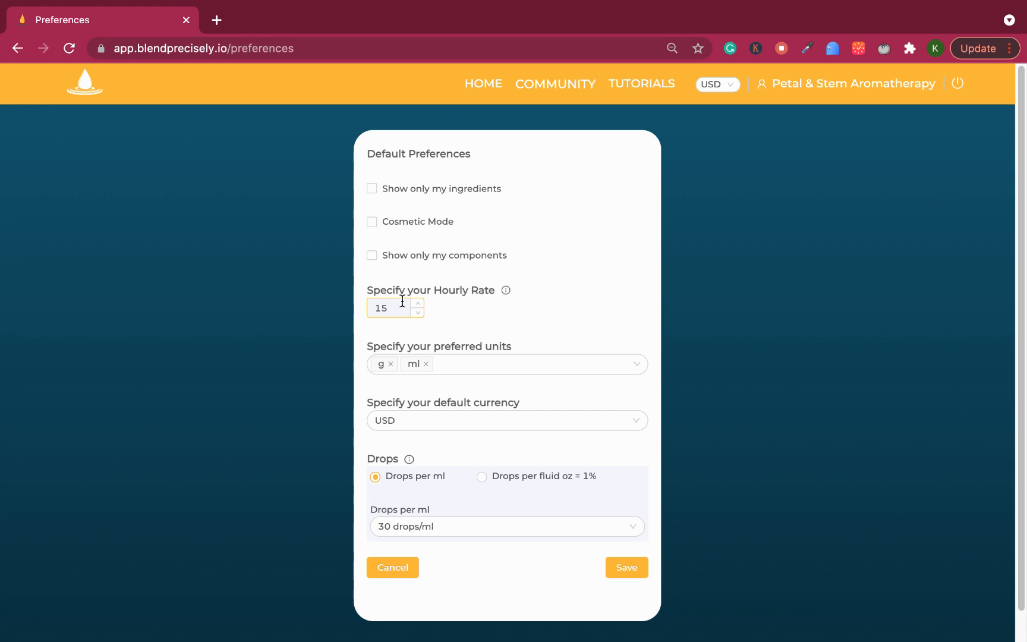
pyautogui.click(636, 569)
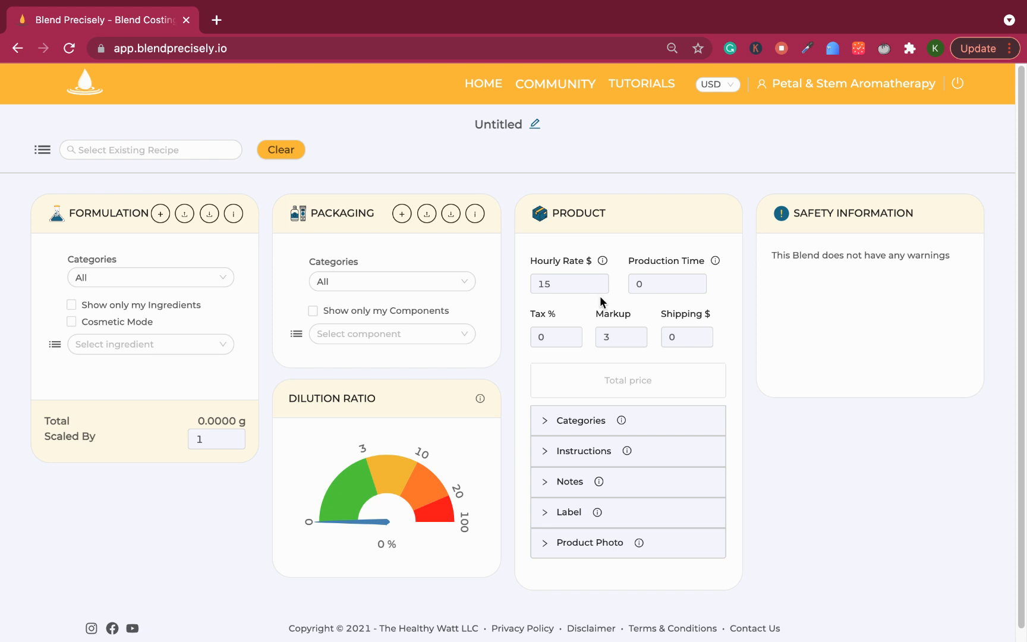
# Step: Turn on Cosmetic Mode and add the carrier oil Almond Oil, sweet (Prunus dulcis) to the formulation
pyautogui.click(540, 279)
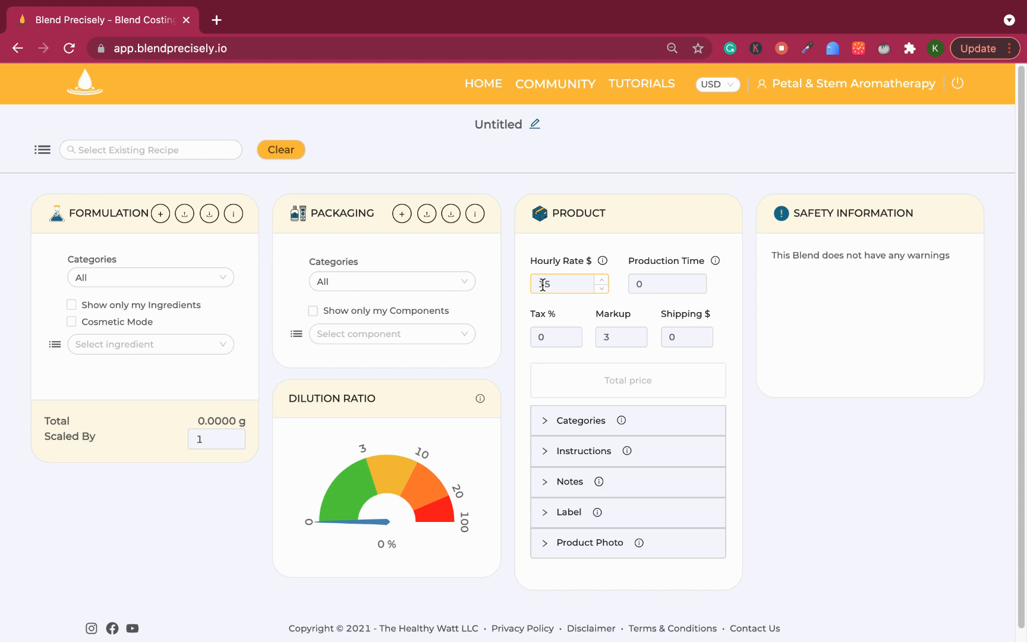
pyautogui.write('1')
pyautogui.click(116, 325)
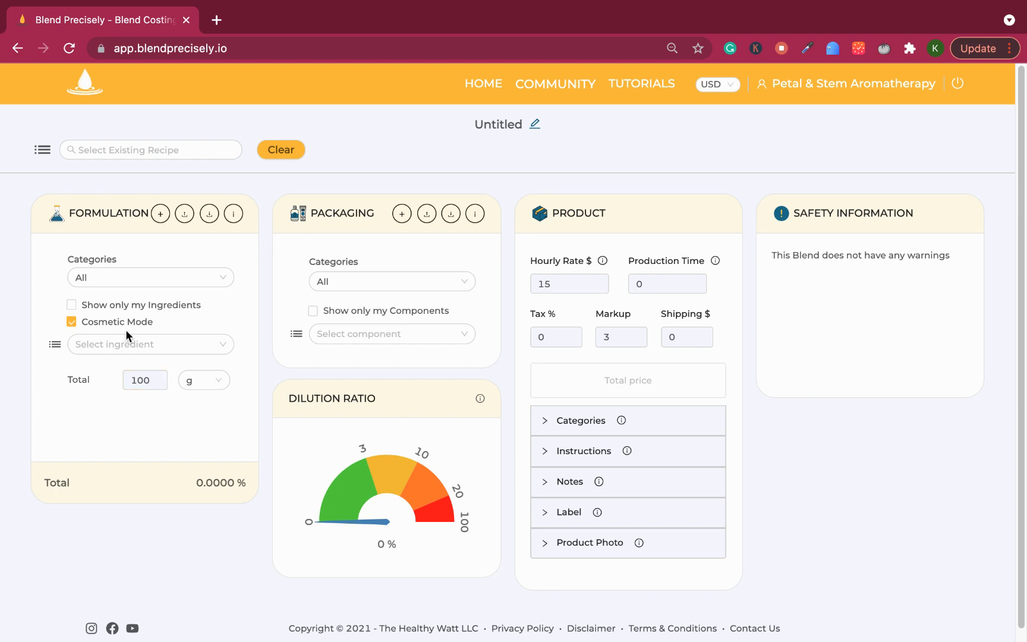
pyautogui.click(126, 347)
pyautogui.write('almond')
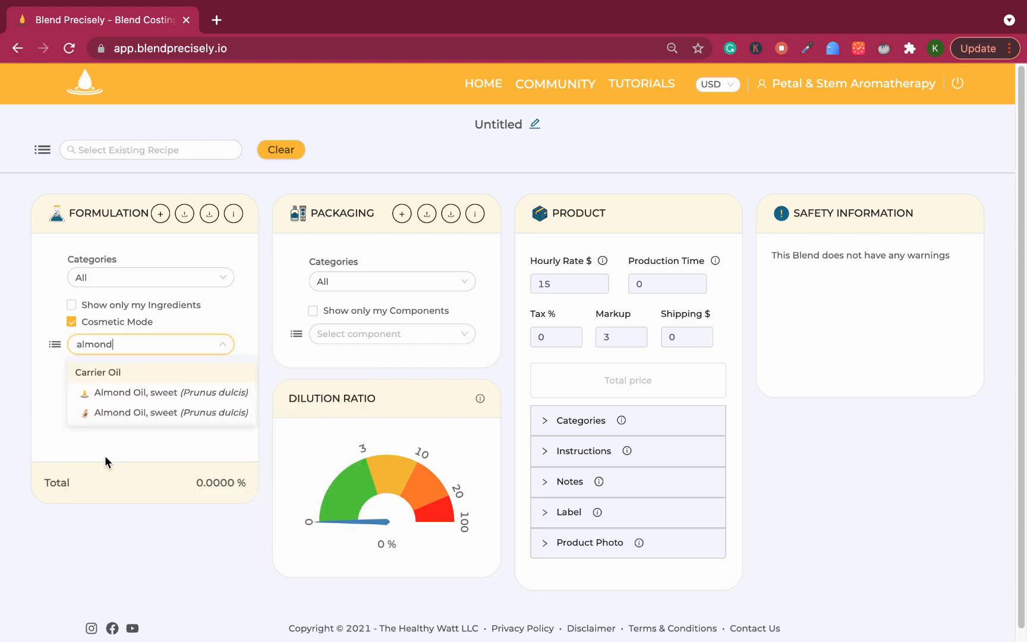
pyautogui.click(146, 412)
# Step: Add the essential oil LAVENDER (Lavandula angustifolia) to the formulation
pyautogui.click(118, 342)
pyautogui.write('l')
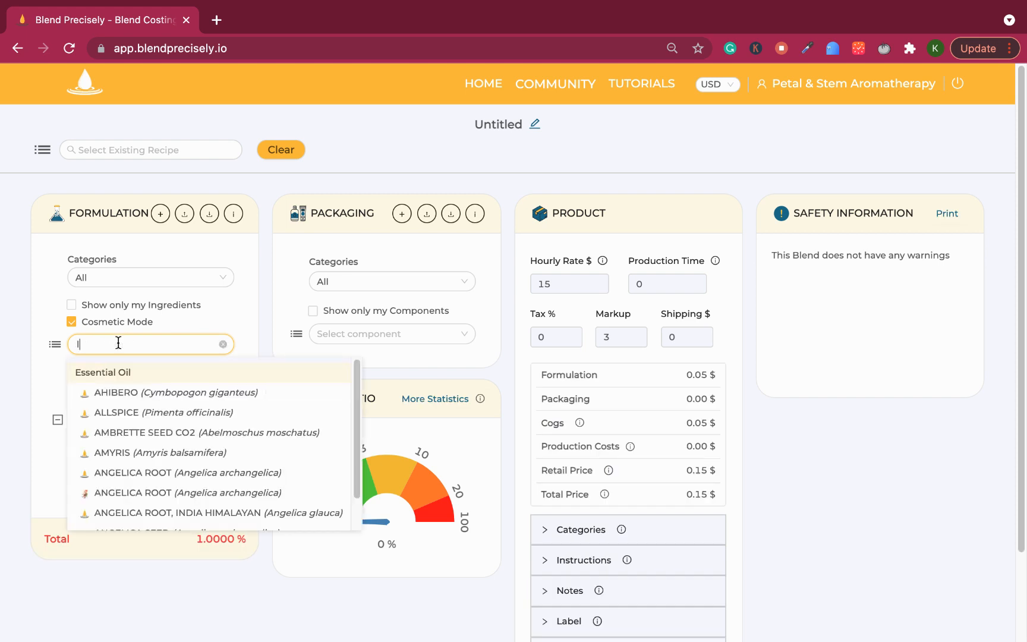
pyautogui.write('avender')
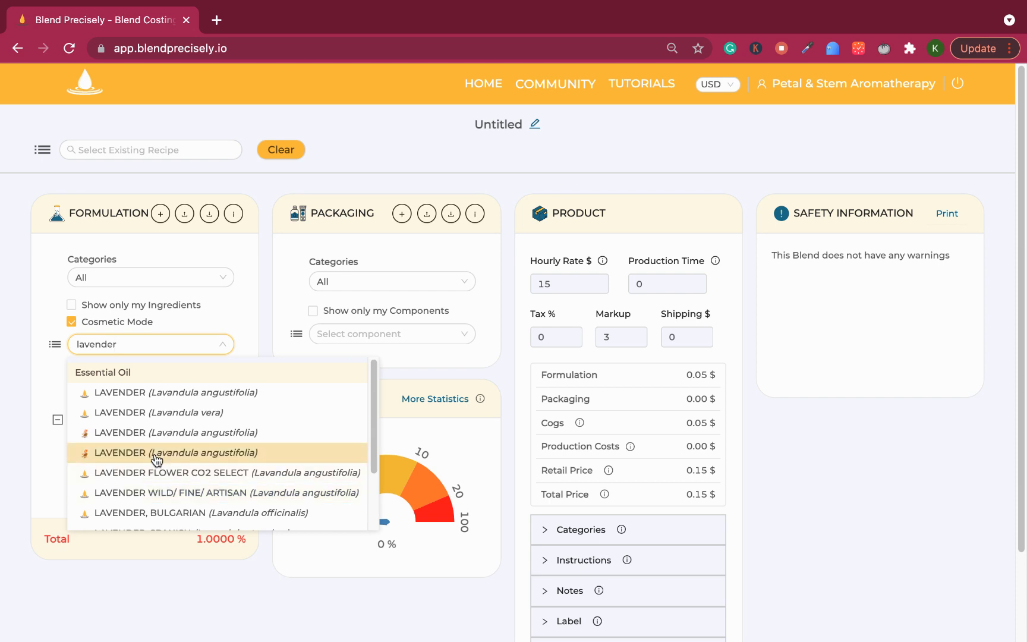
pyautogui.click(118, 451)
# Step: Set the almond oil share to 98 % and the lavender share to 2 %
pyautogui.click(95, 444)
pyautogui.press('BackSpace')
pyautogui.write('99')
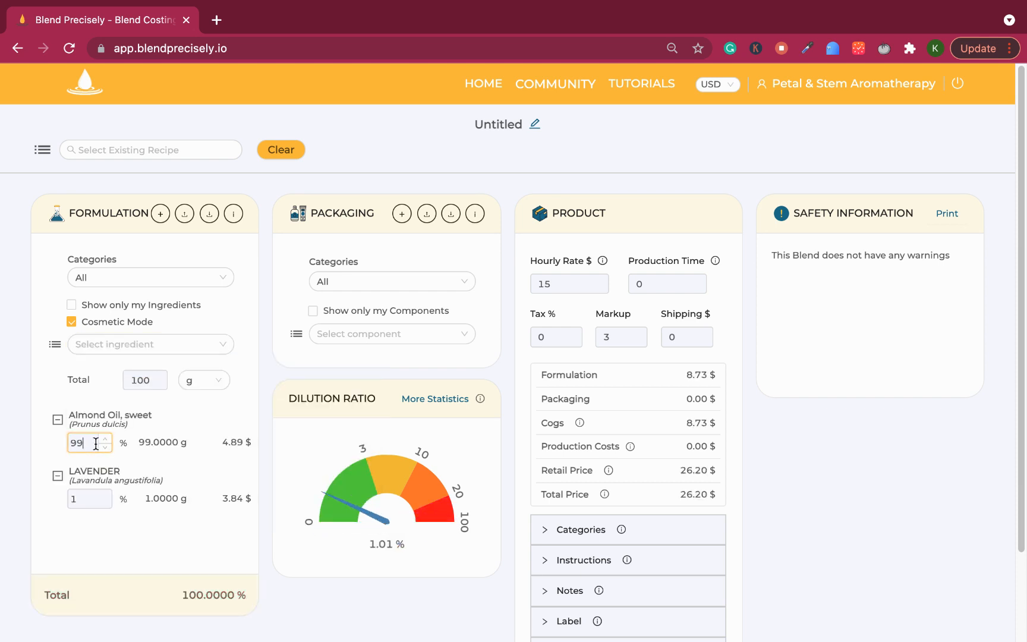
pyautogui.press('BackSpace')
pyautogui.write('8')
pyautogui.click(83, 494)
pyautogui.press('BackSpace')
pyautogui.write('2')
pyautogui.click(137, 554)
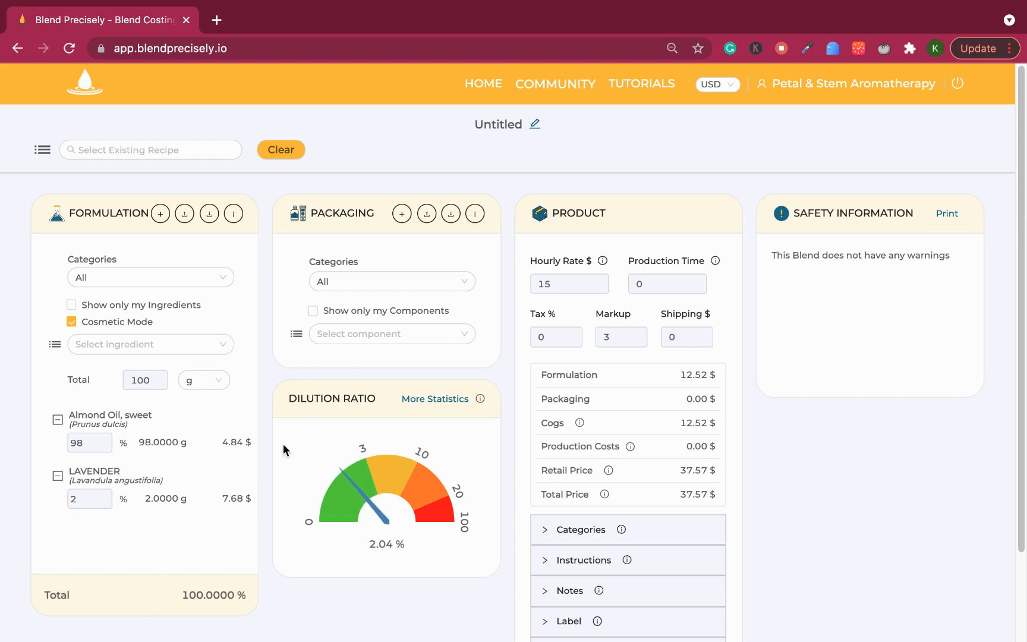
# Step: Add the Amber Bottle (100ml) container to the packaging and look over its share of the price breakdown
pyautogui.click(424, 333)
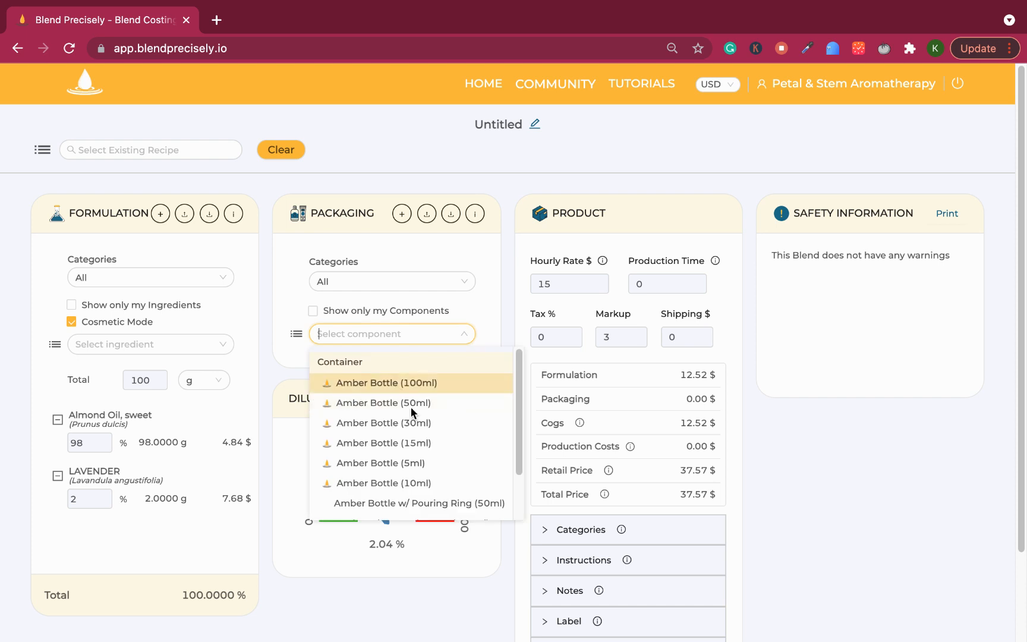
pyautogui.click(396, 384)
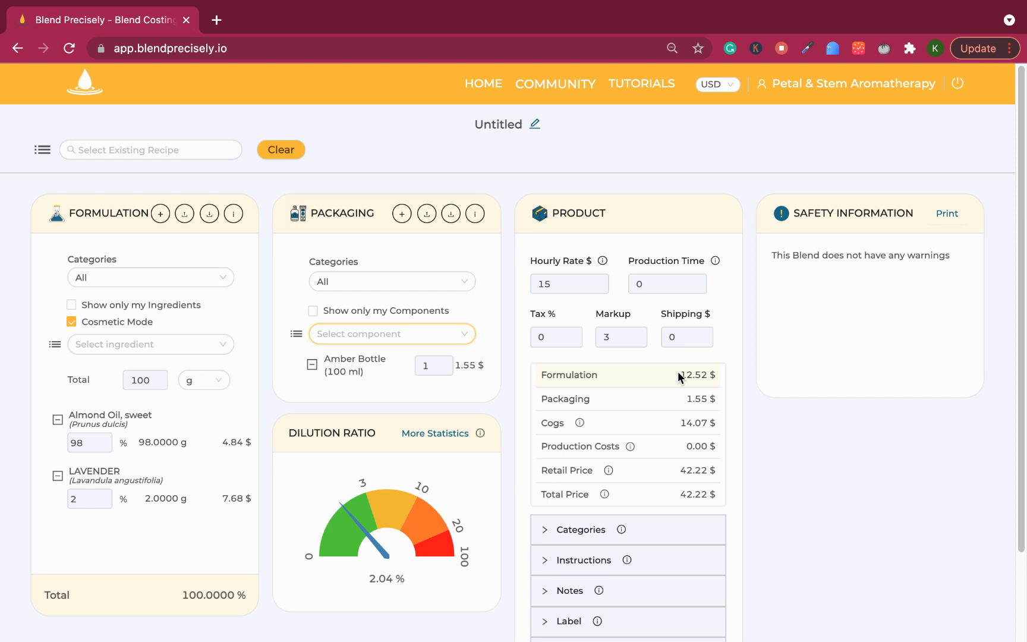
pyautogui.moveTo(682, 374); pyautogui.dragTo(708, 376)
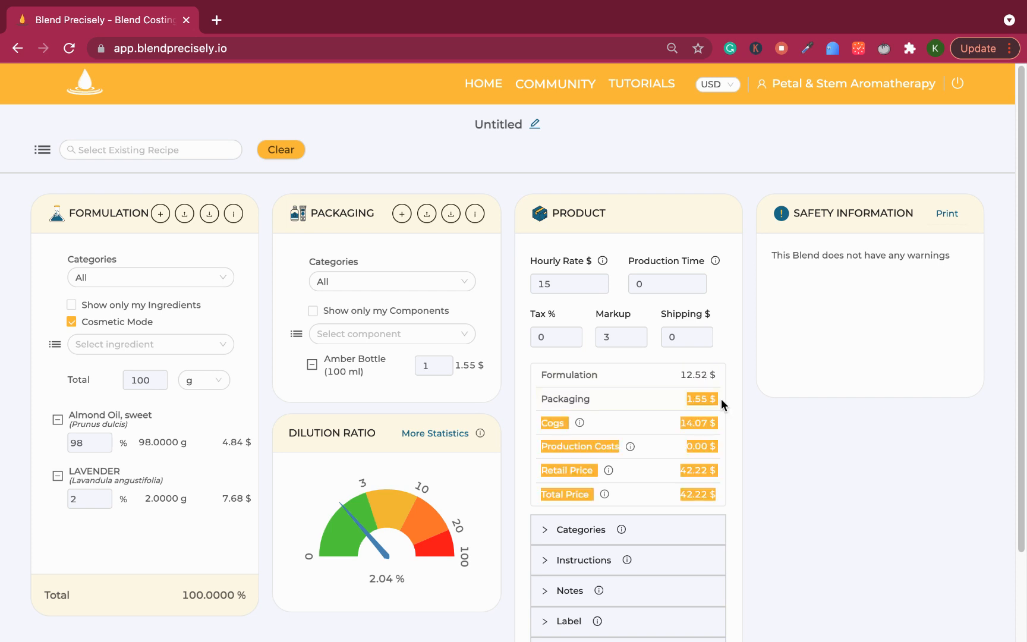
# Step: Set the product's markup to 1 and its production time to 25
pyautogui.doubleClick(632, 336)
pyautogui.write('1')
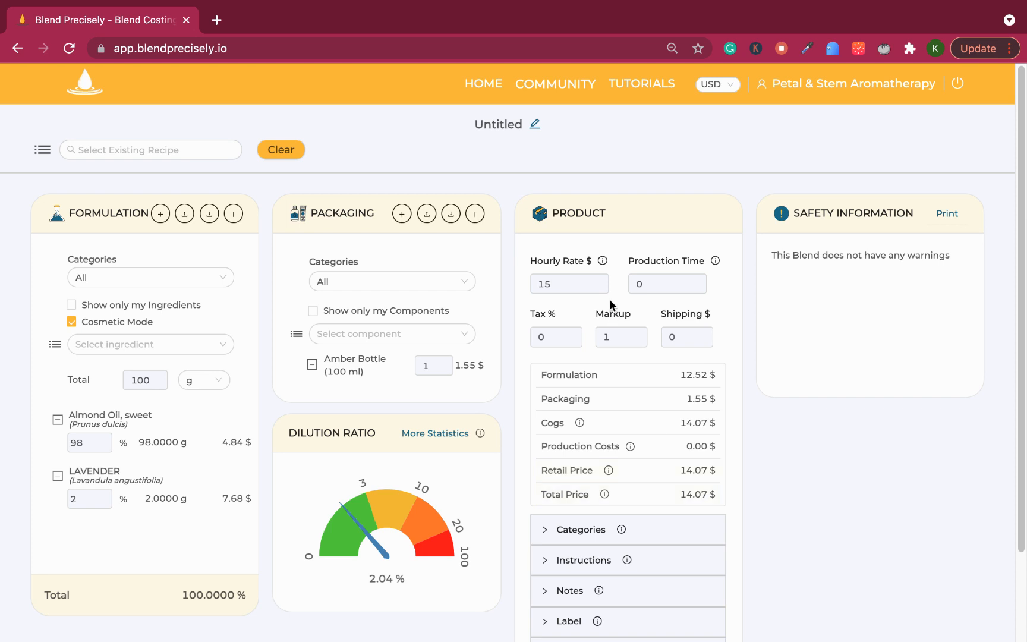
pyautogui.click(645, 283)
pyautogui.press('BackSpace')
pyautogui.write('25')
pyautogui.click(654, 281)
# Step: Set the markup to 2 and check the explanations of the retail price and production costs
pyautogui.click(619, 343)
pyautogui.press('BackSpace')
pyautogui.write('2')
pyautogui.moveTo(606, 471)
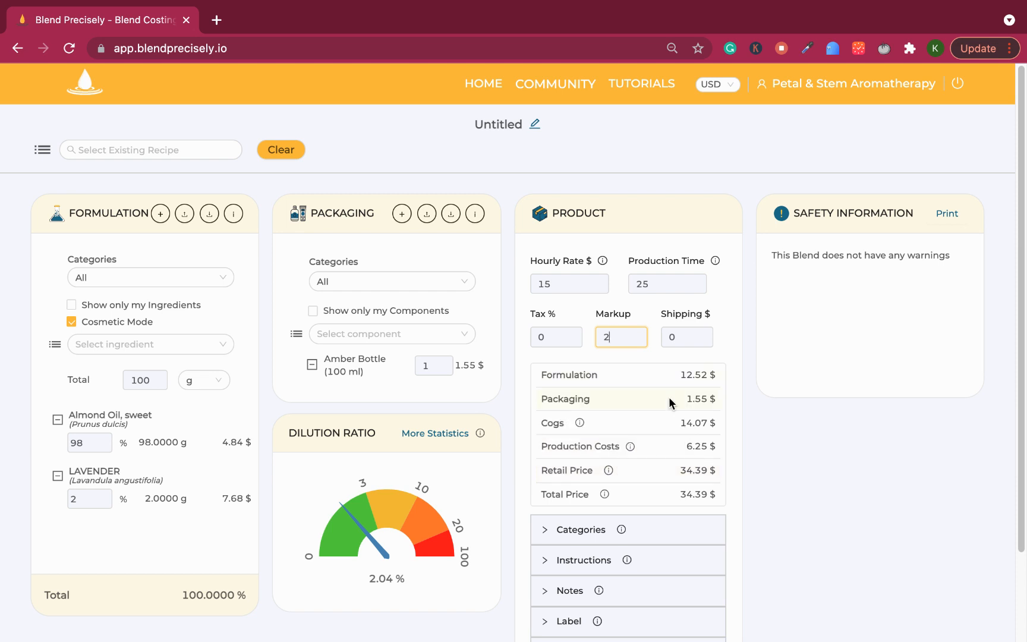
pyautogui.moveTo(629, 446)
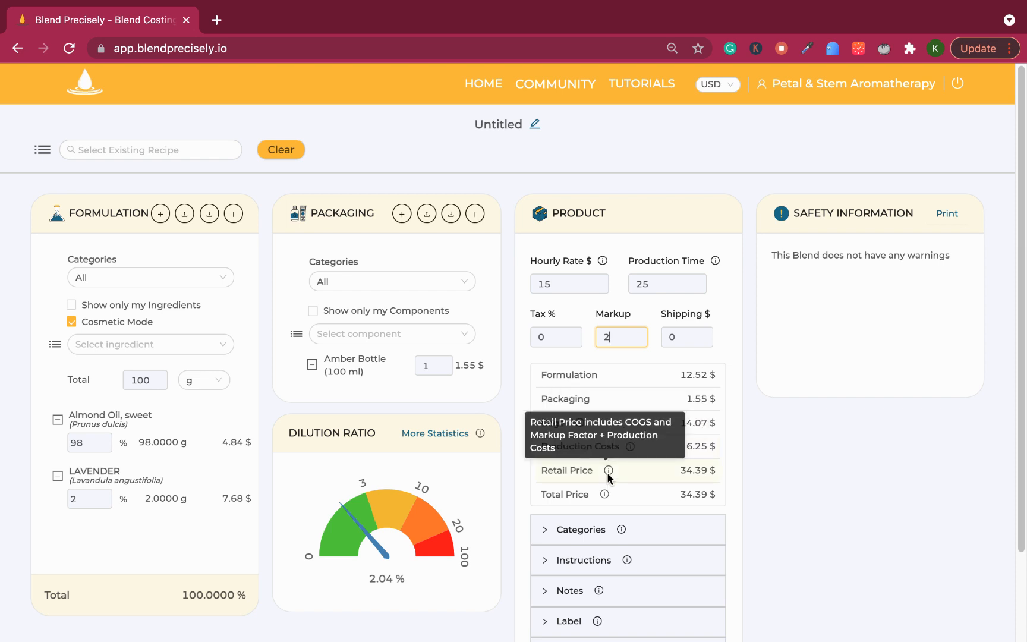
pyautogui.click(755, 487)
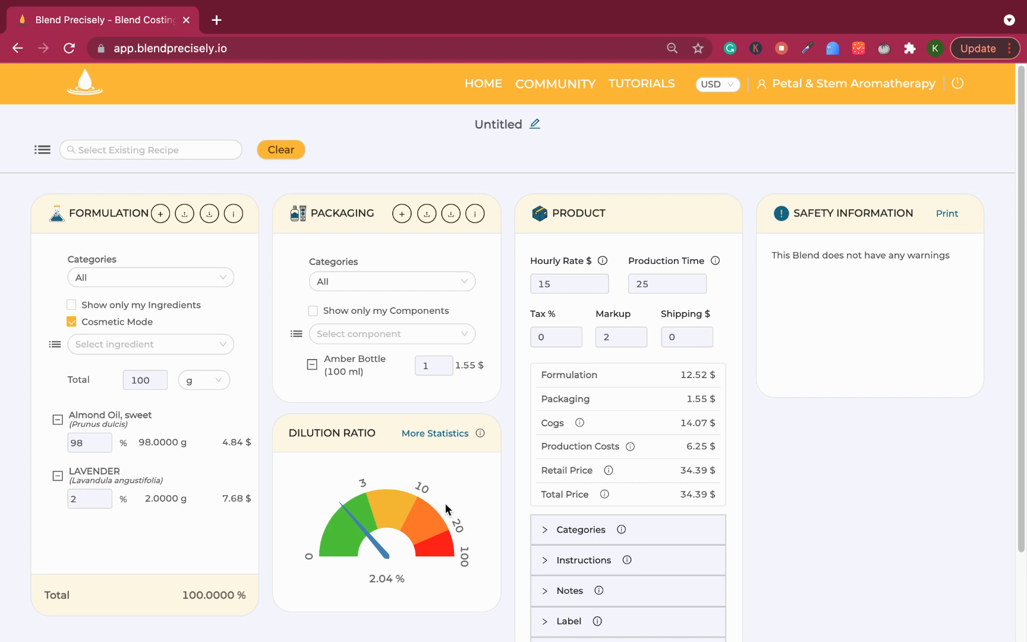
# Step: Set the product's shipping cost to 4.95 $
pyautogui.click(670, 337)
pyautogui.press('BackSpace')
pyautogui.write('4.95')
pyautogui.click(929, 512)
# Step: Lower the product's hourly rate to 10 $ and set the production time to 12
pyautogui.click(602, 288)
pyautogui.click(602, 289)
pyautogui.click(602, 289)
pyautogui.click(602, 288)
pyautogui.click(602, 289)
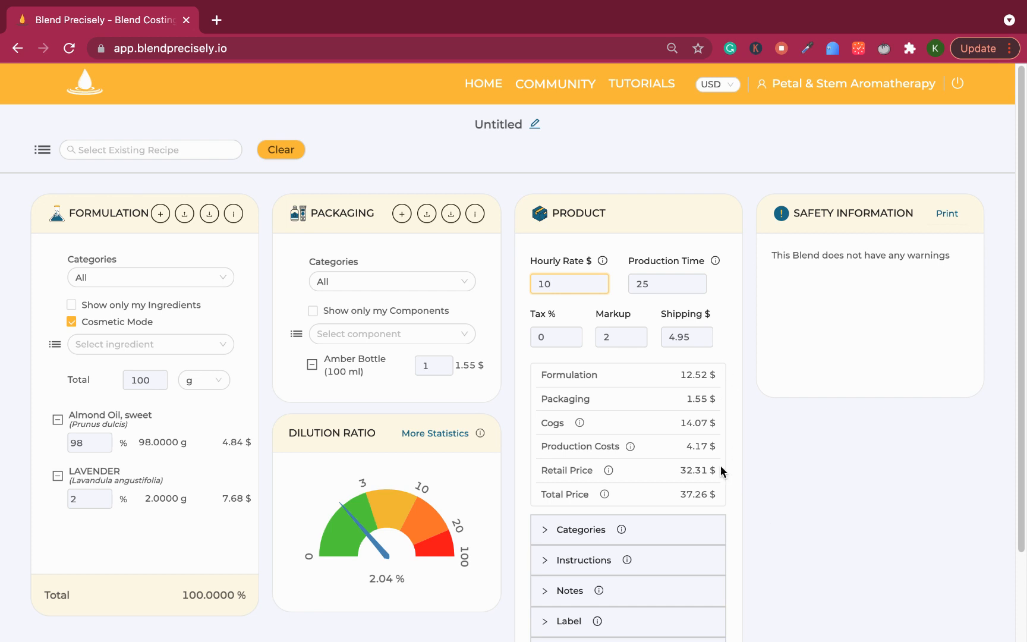
pyautogui.press('Tab')
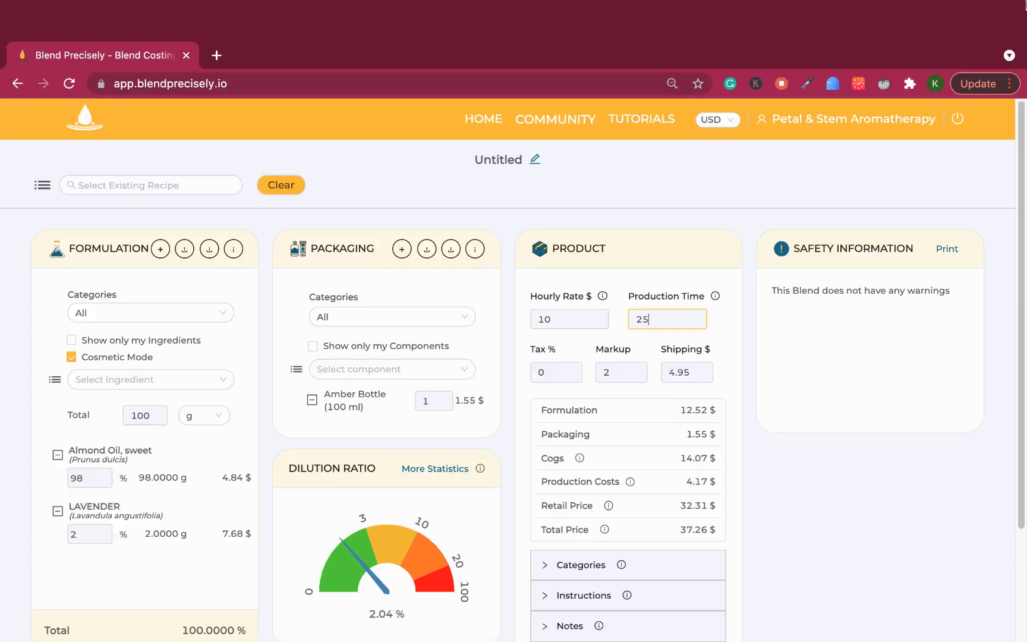
pyautogui.press('BackSpace')
pyautogui.press('BackSpace')
pyautogui.write('12')
pyautogui.click(786, 509)
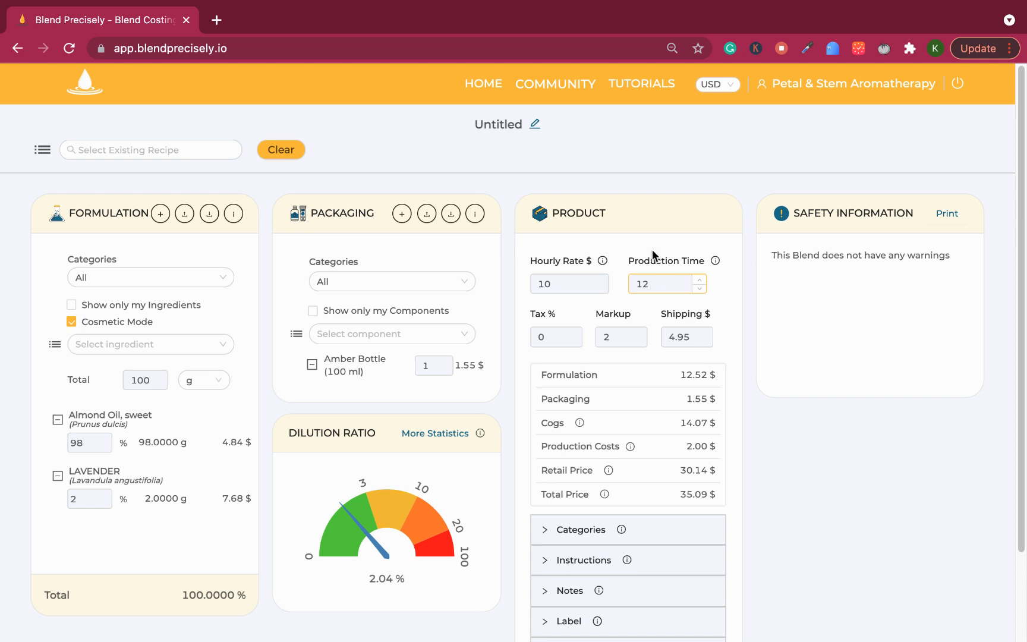
# Step: Rename the untitled recipe to "Presentation 15thDec2022" and confirm the name
pyautogui.click(535, 124)
pyautogui.doubleClick(474, 122)
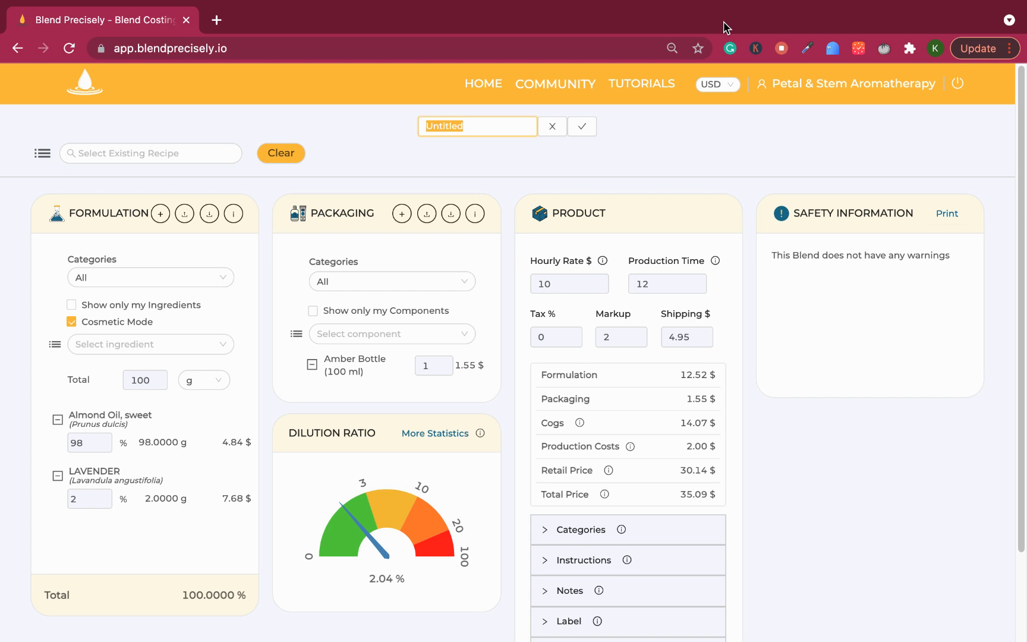
pyautogui.write('Presentation 15th')
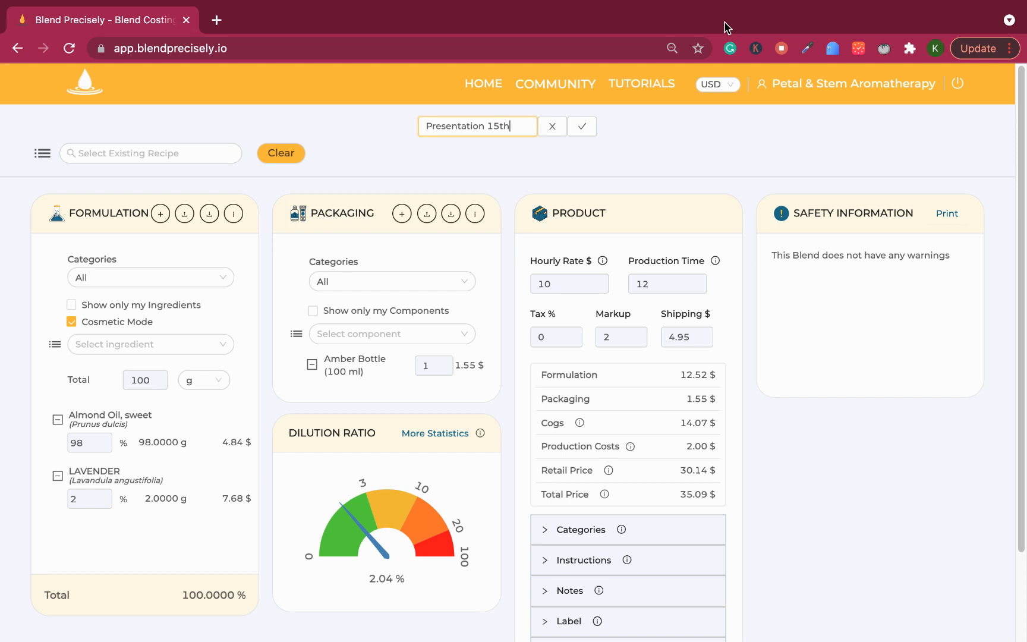
pyautogui.write('Dec2022')
pyautogui.click(576, 126)
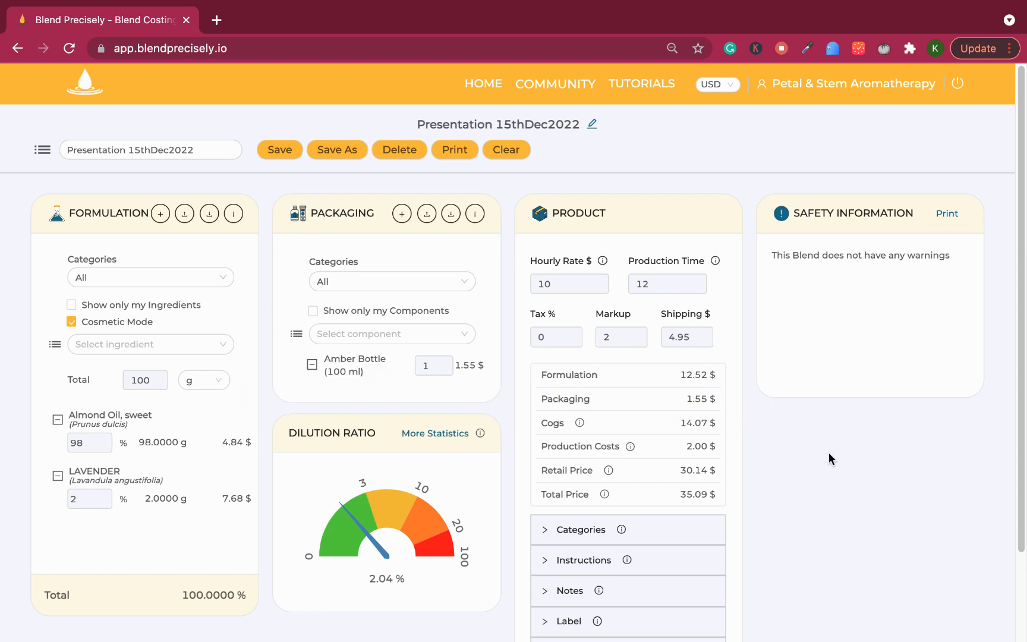
# Step: Scale the formulation total to 1000 g and set the amber bottle quantity to 10
pyautogui.click(137, 378)
pyautogui.write('1000')
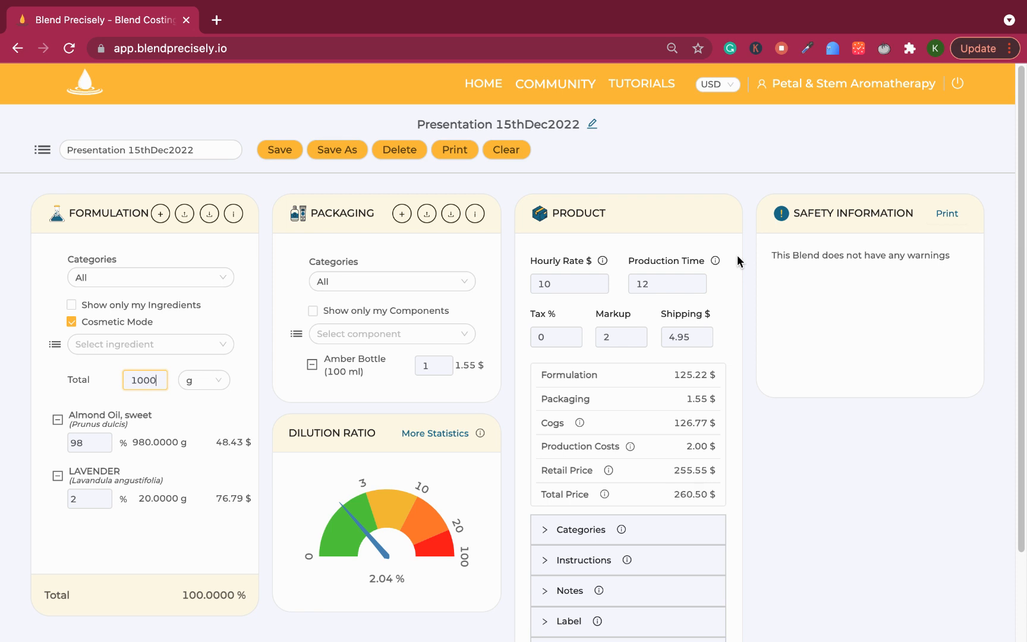
pyautogui.click(433, 366)
pyautogui.write('0')
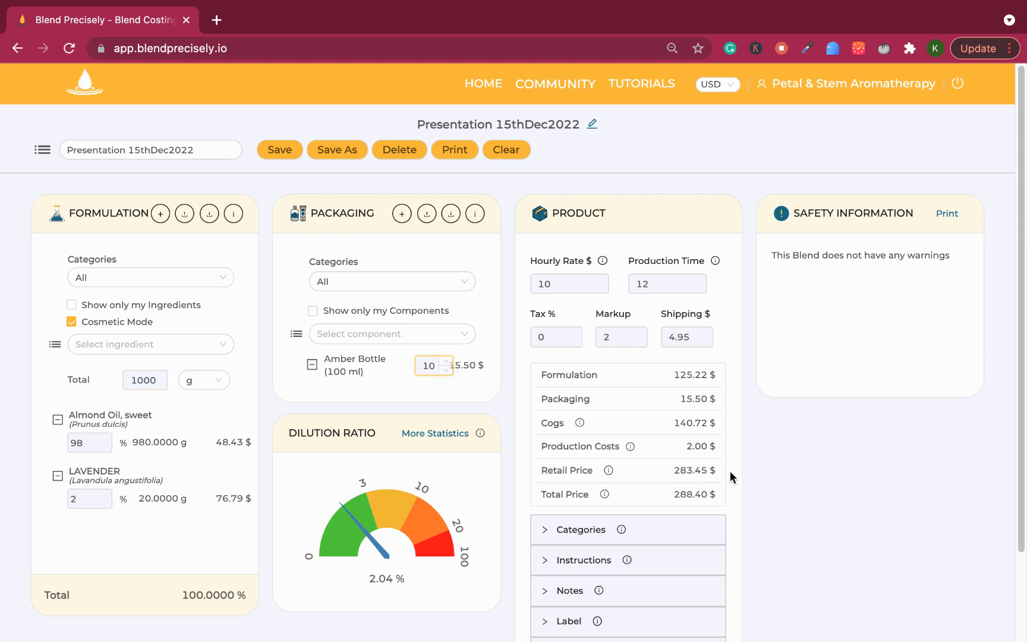
# Step: Set the production time for the scaled-up batch to 30
pyautogui.click(706, 283)
pyautogui.press('BackSpace')
pyautogui.press('BackSpace')
pyautogui.write('30')
pyautogui.click(884, 512)
# Step: Set the shipping cost to 0 and zoom the page out one level
pyautogui.doubleClick(692, 337)
pyautogui.press('BackSpace')
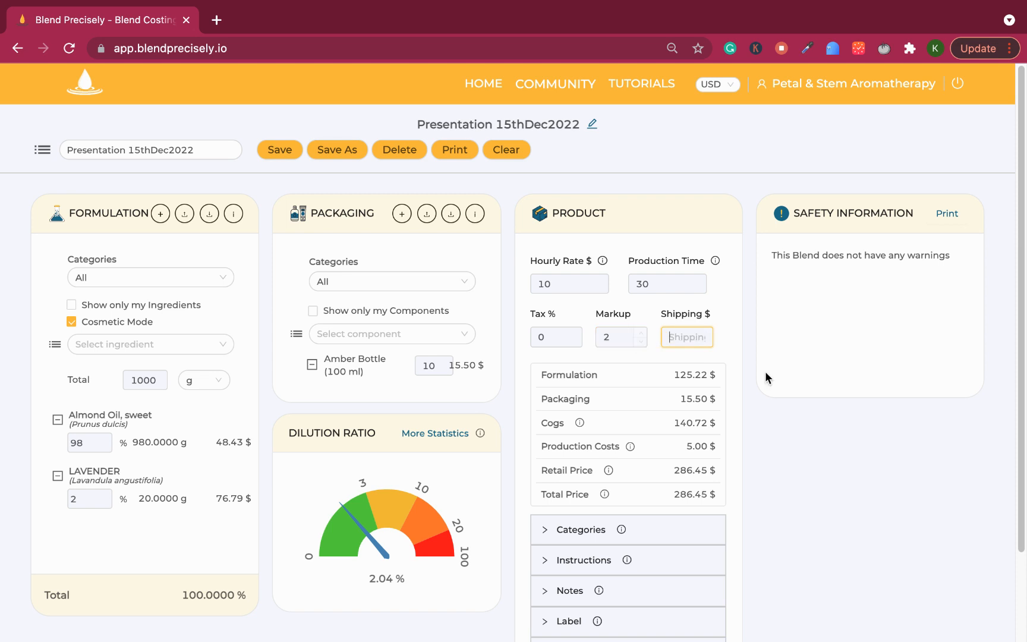
pyautogui.write('0')
pyautogui.click(875, 489)
pyautogui.hotkey('ctrl', '-')
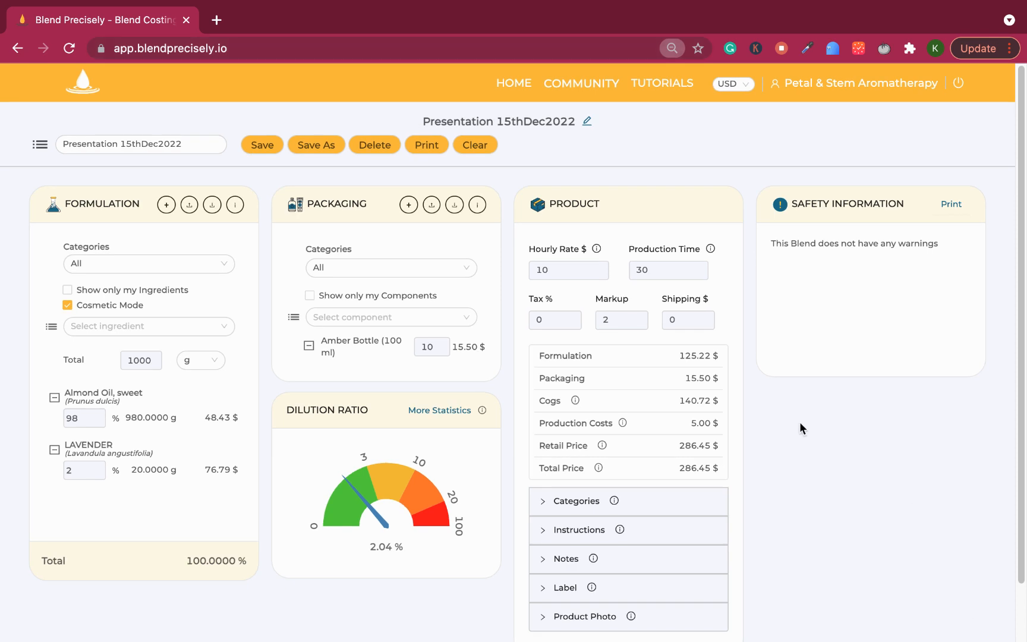